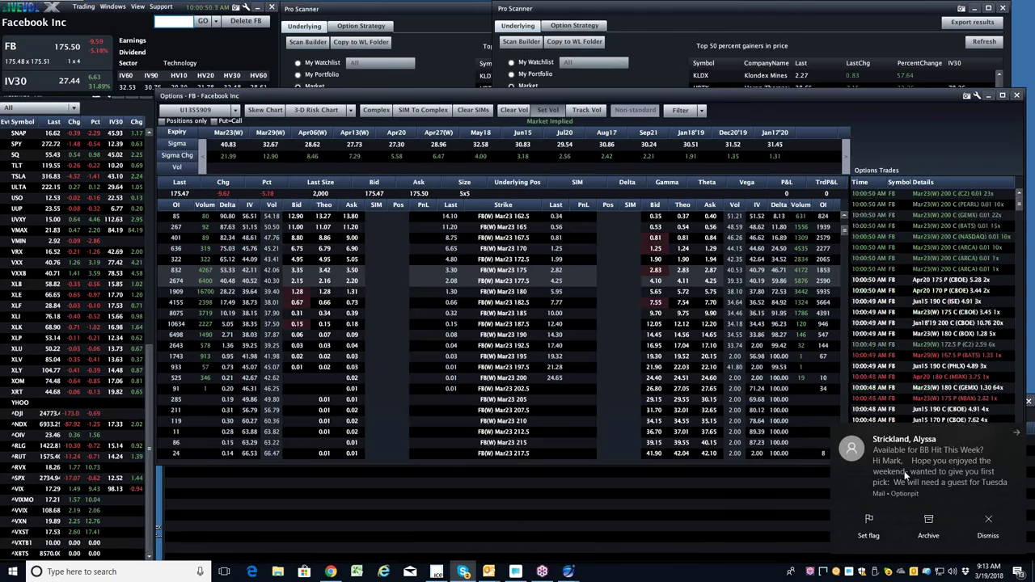
# Load Equifax (EFX) and bring its price and IV chart to the front.
pyautogui.click(174, 21)
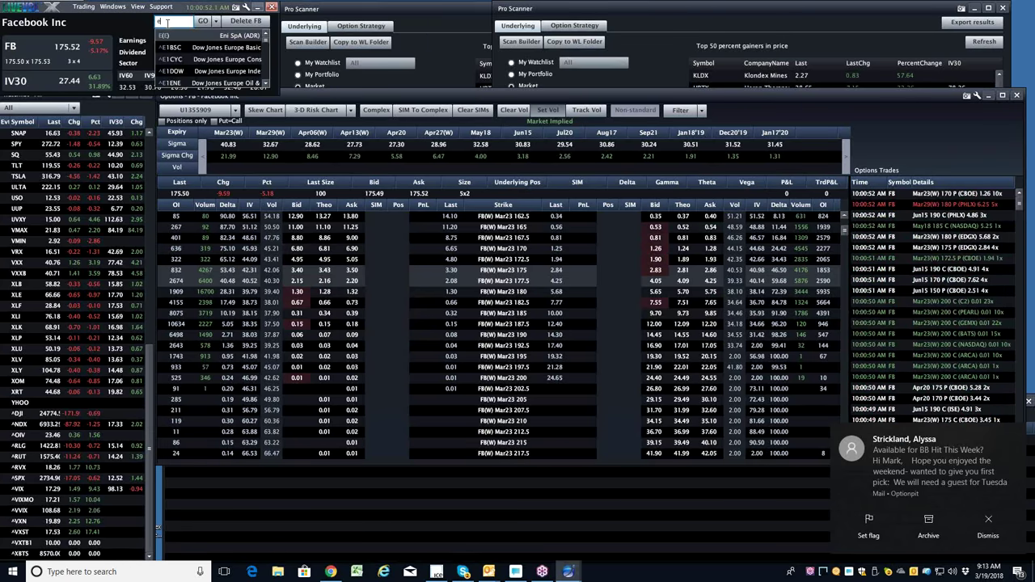
pyautogui.write('efx')
pyautogui.press('Return')
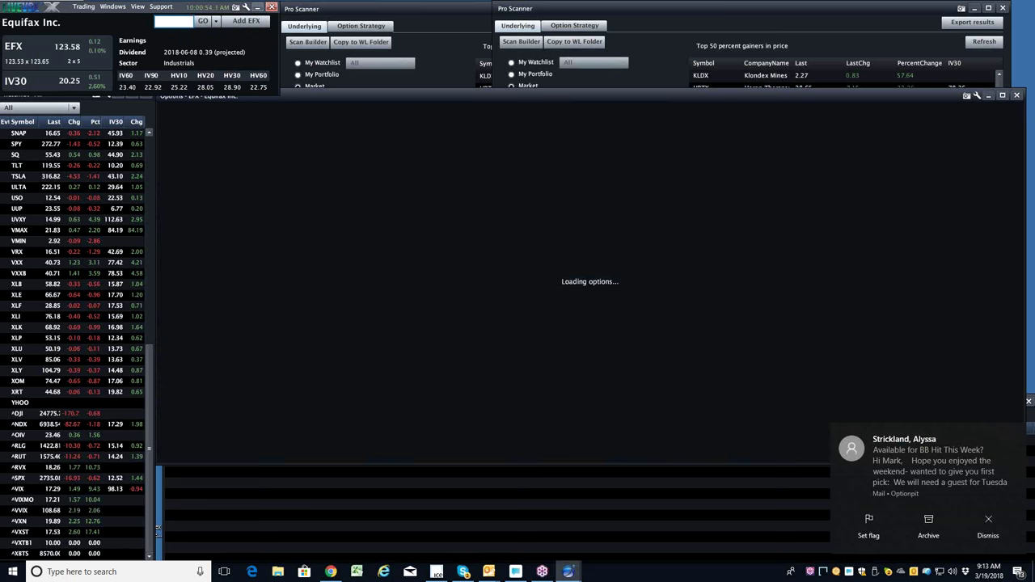
pyautogui.click(137, 6)
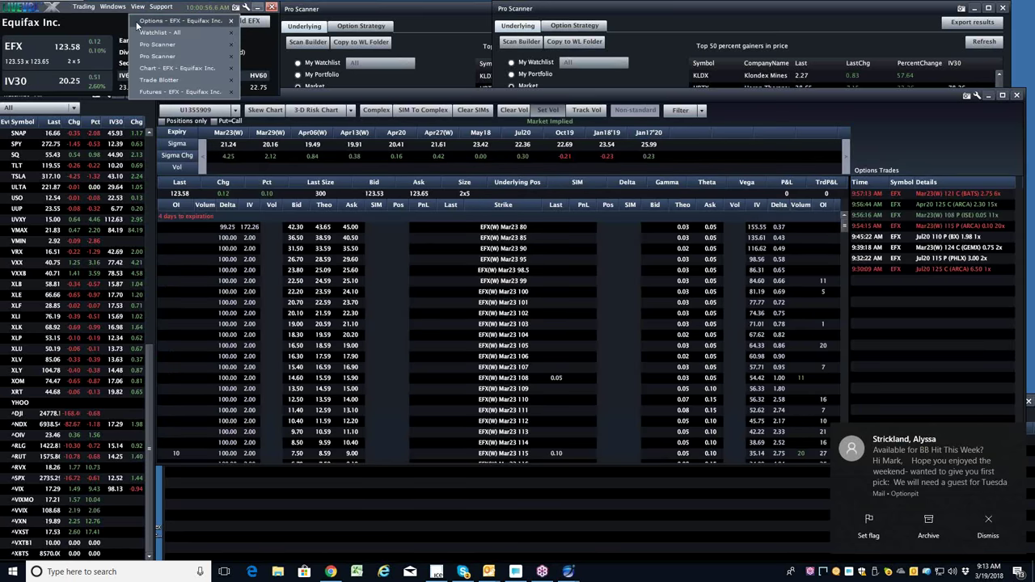
pyautogui.click(166, 68)
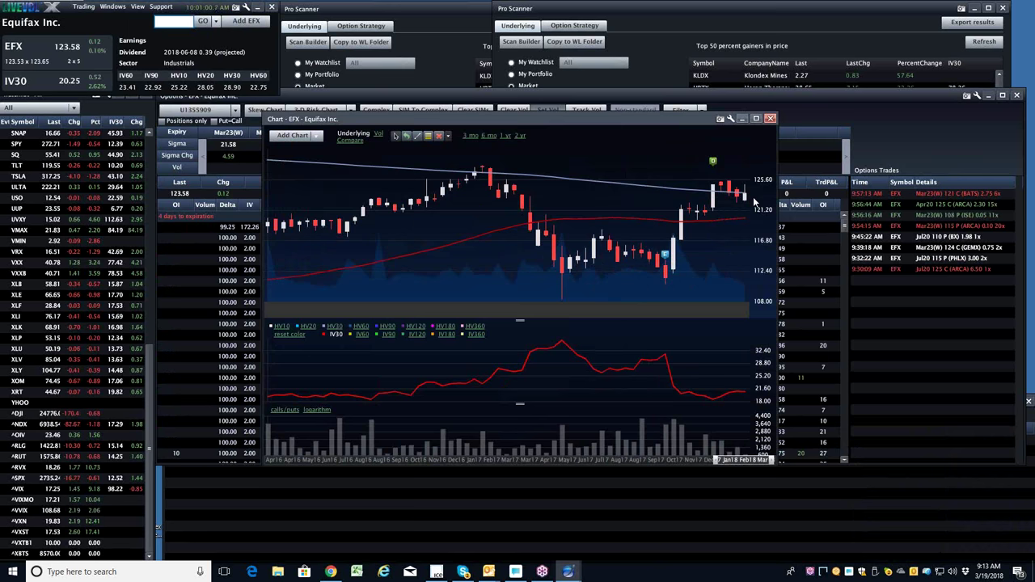
# Switch to Target (TGT) and show one year of its price history.
pyautogui.click(166, 21)
pyautogui.write('TGT')
pyautogui.press('Return')
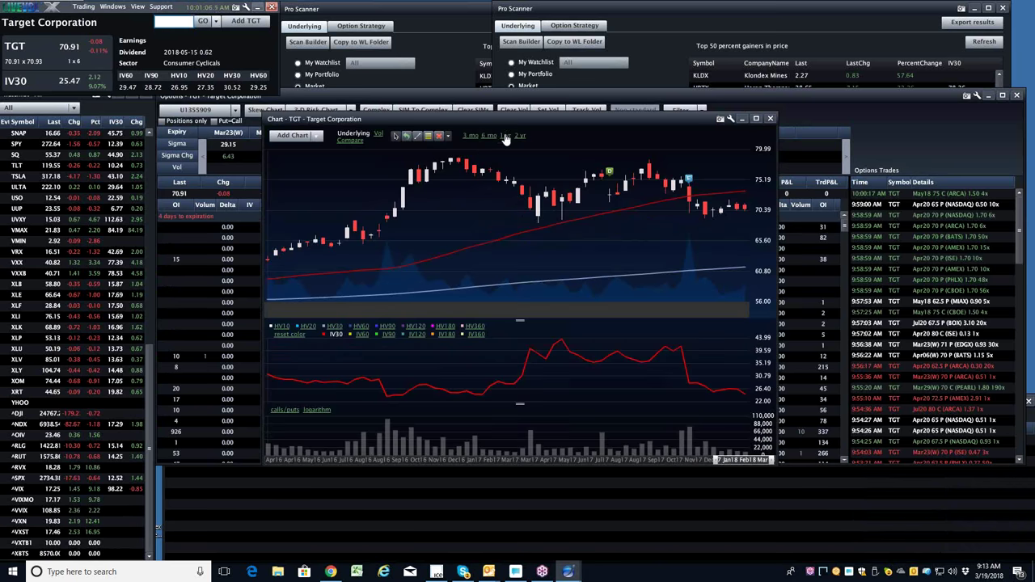
pyautogui.click(504, 136)
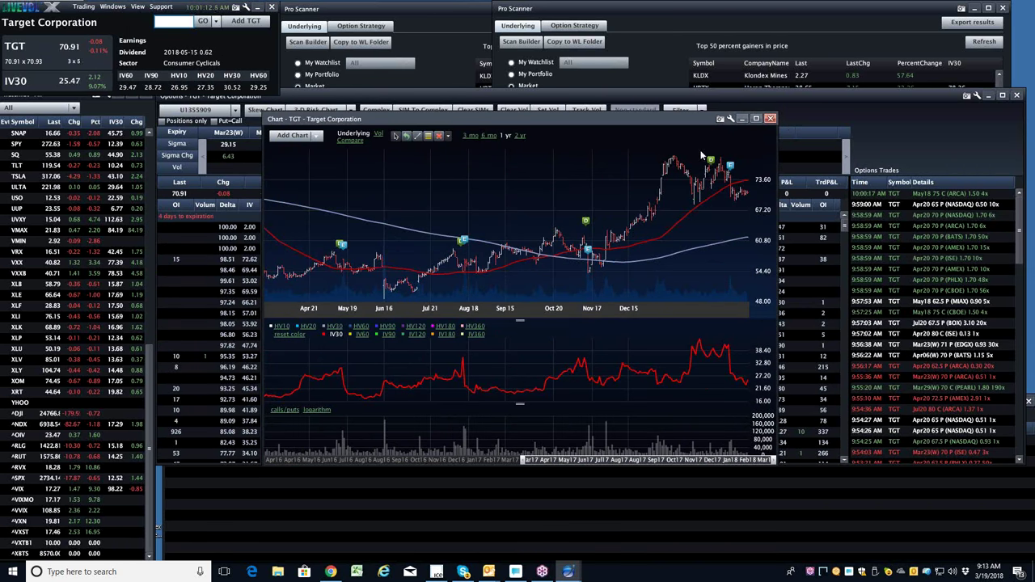
# Close the Target chart to reveal the TGT option chain, then scroll through the watchlist quotes.
pyautogui.click(770, 118)
pyautogui.scroll(9, 138, 173)
pyautogui.scroll(5, 138, 173)
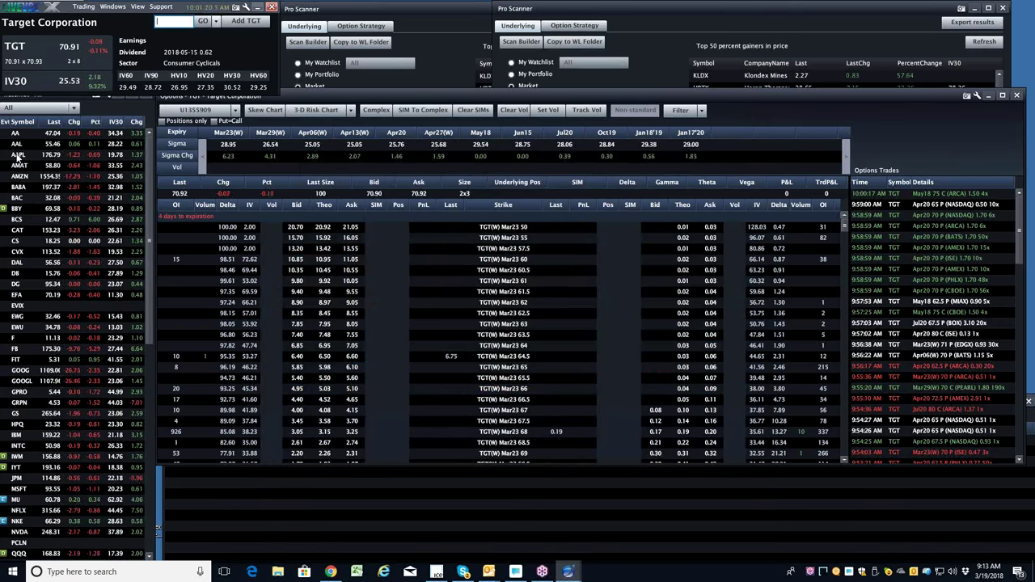
pyautogui.scroll(-1, 39, 247)
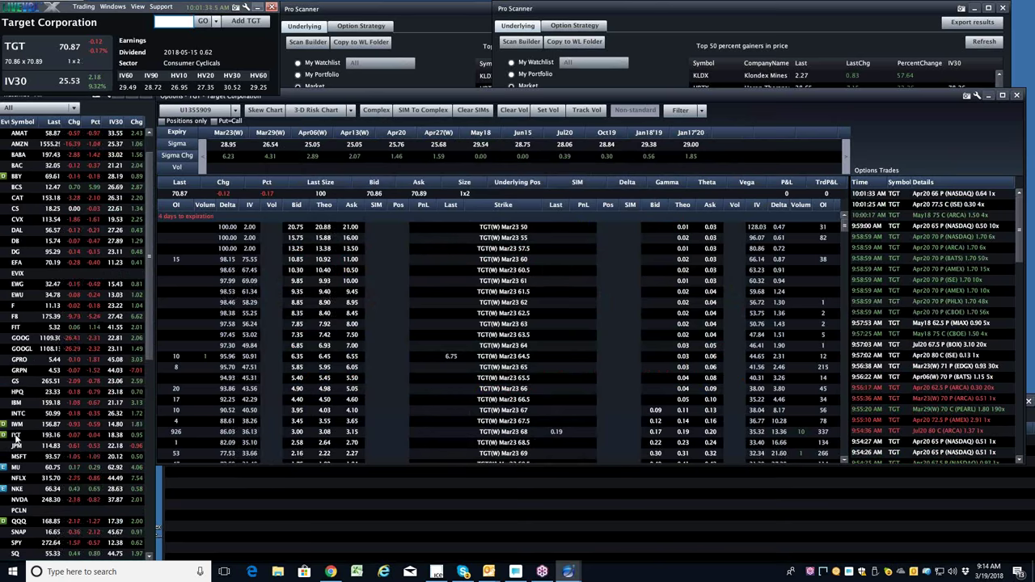
pyautogui.scroll(-5, 16, 437)
pyautogui.scroll(-7, 16, 437)
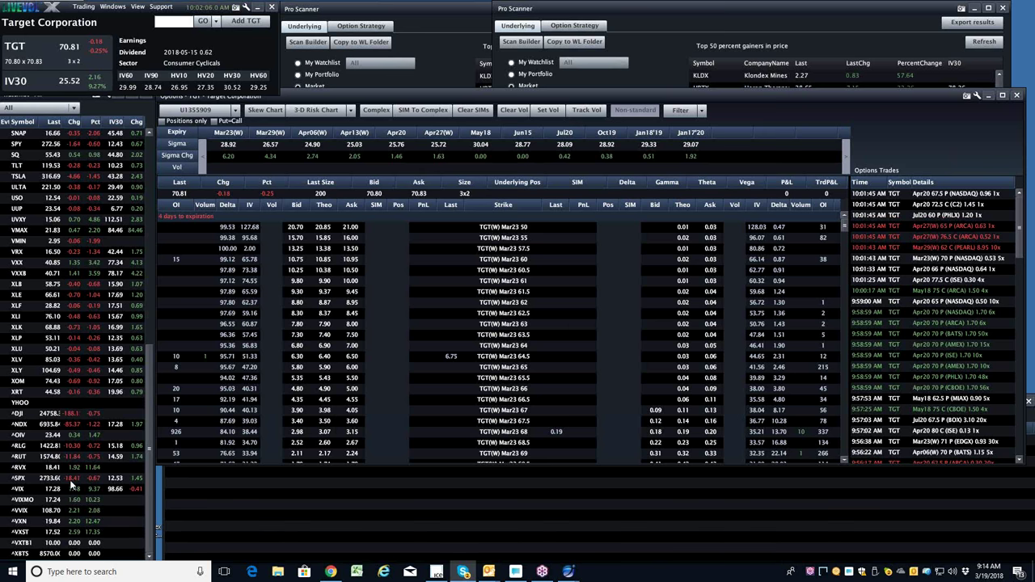
pyautogui.scroll(5, 70, 480)
pyautogui.scroll(5, 73, 485)
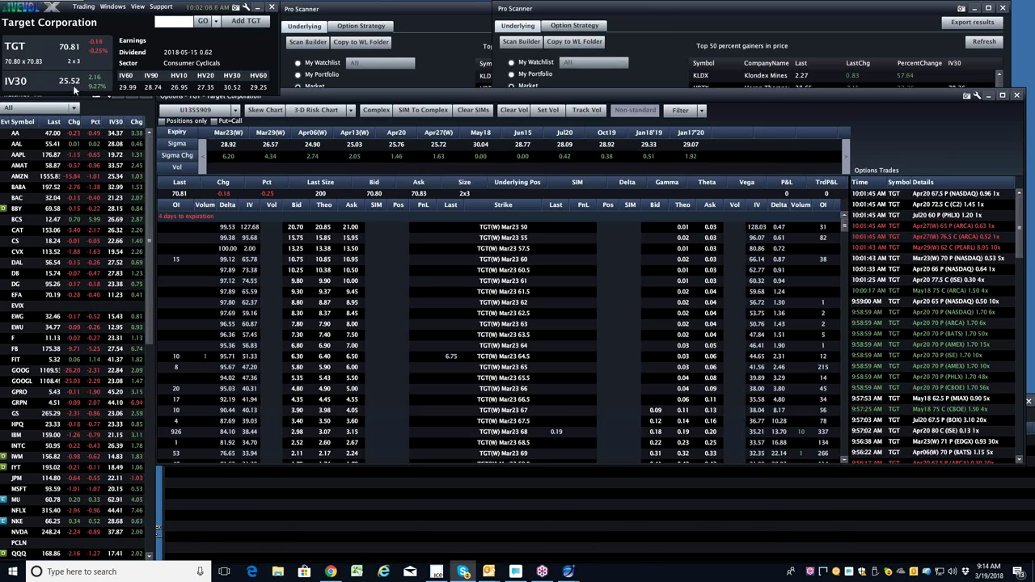
pyautogui.scroll(-5, 113, 424)
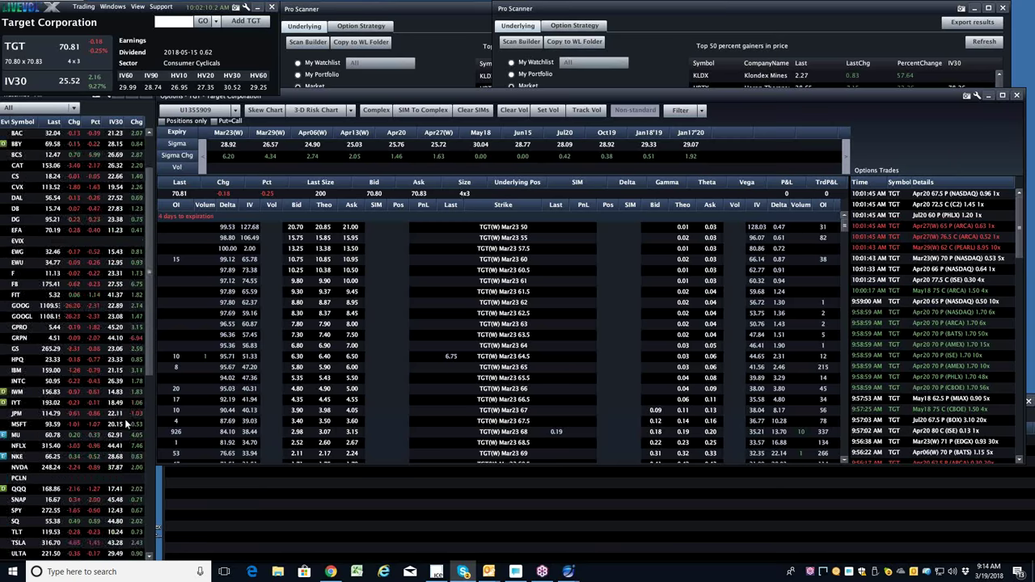
pyautogui.scroll(-5, 130, 437)
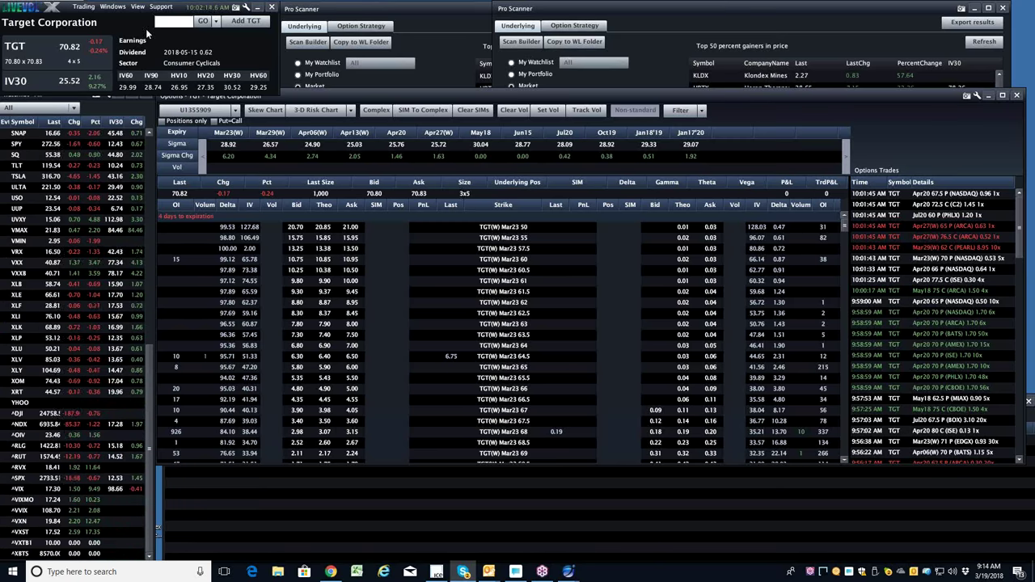
pyautogui.click(173, 22)
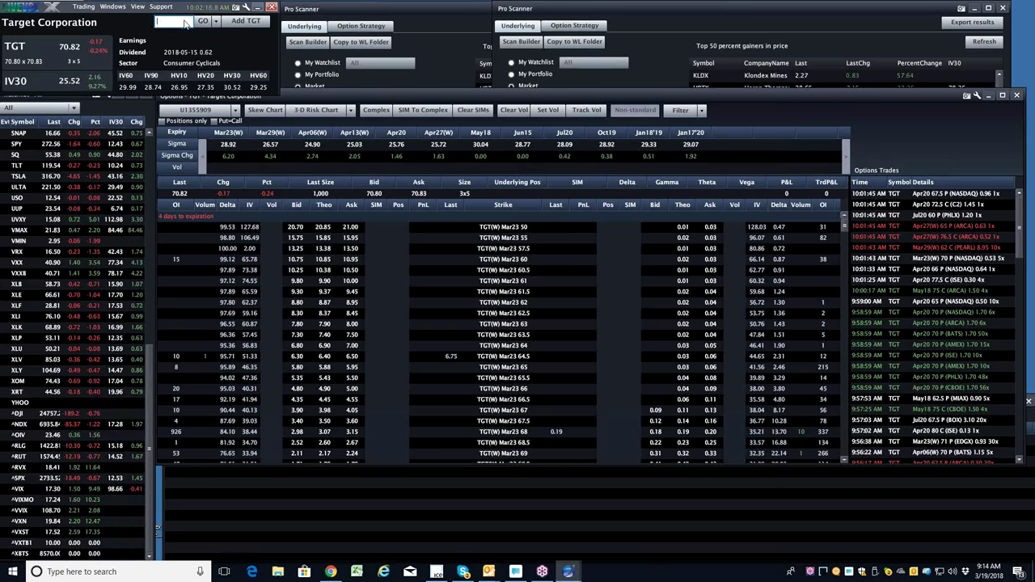
# Load Facebook (FB) and reset its option chain volatilities to market implied.
pyautogui.write('FB')
pyautogui.press('Return')
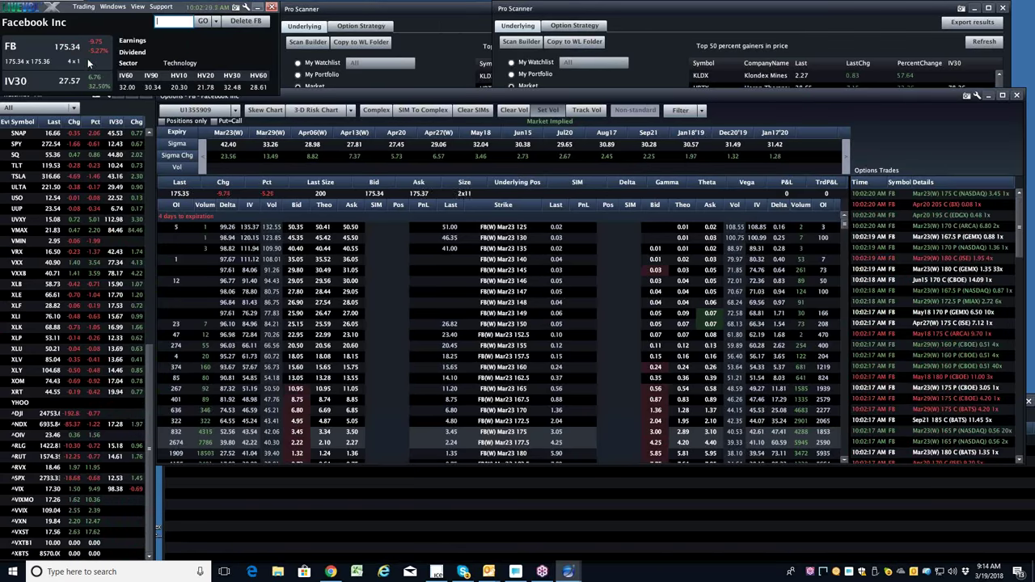
pyautogui.click(769, 106)
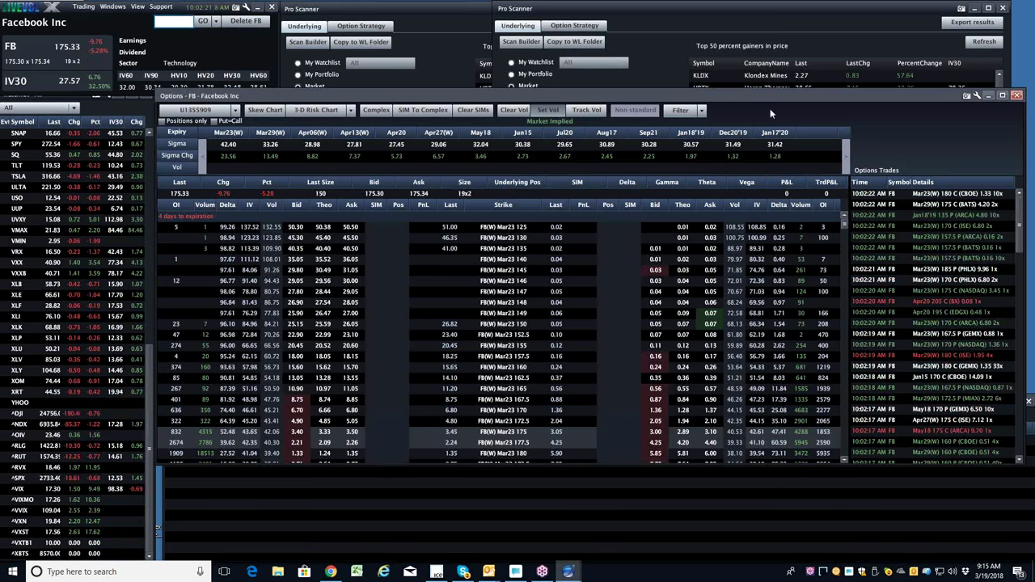
pyautogui.click(514, 111)
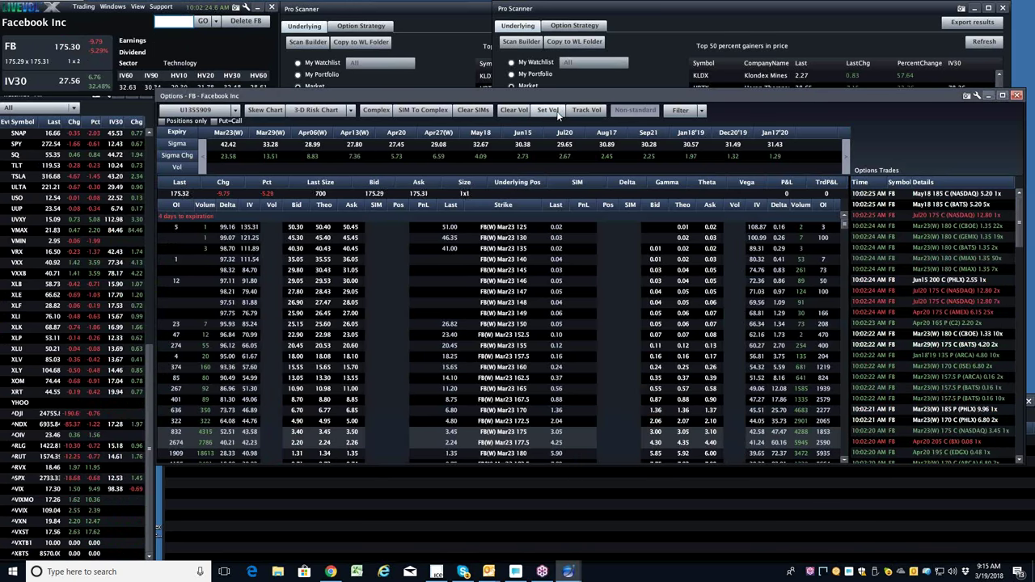
pyautogui.click(557, 114)
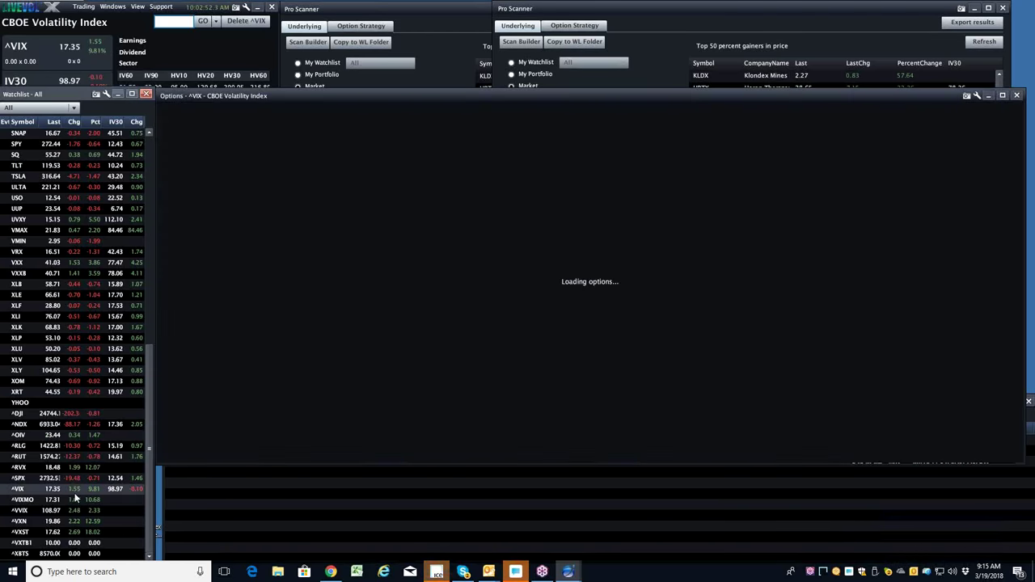
# Scroll the VIX March 21 chain across the 9 to 20 strikes, then scroll the watchlist.
pyautogui.scroll(3, 579, 281)
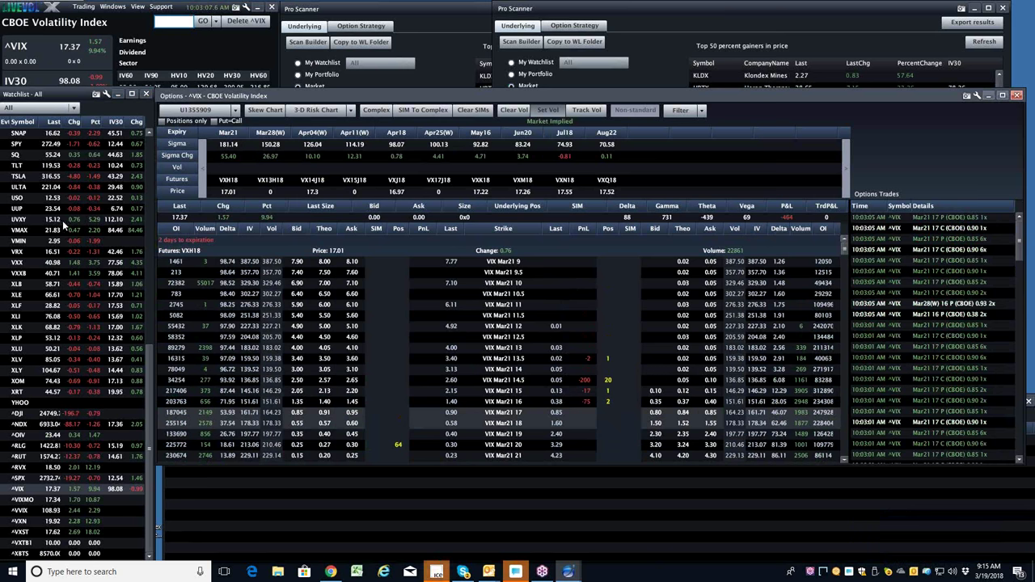
pyautogui.scroll(15, 68, 229)
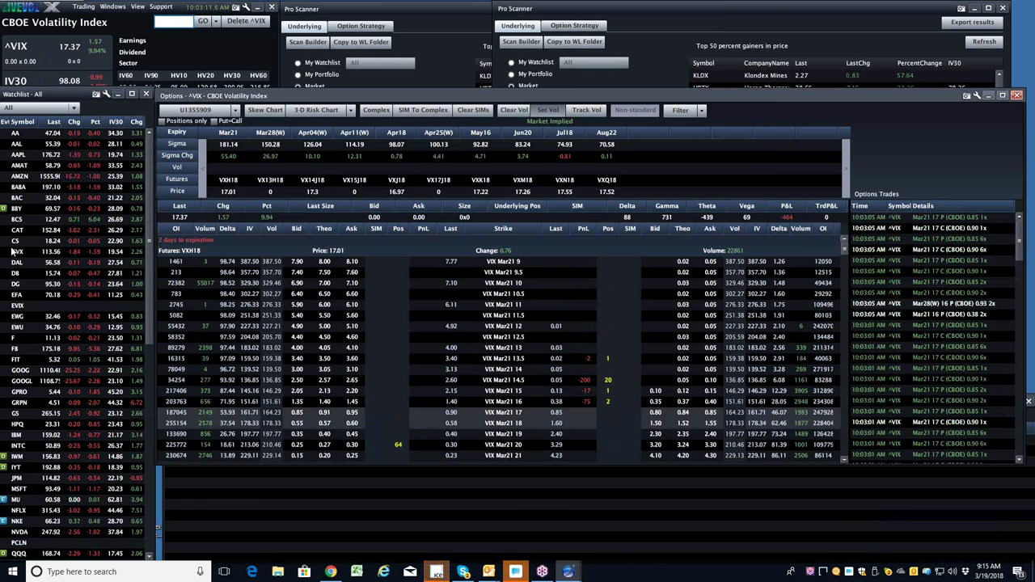
pyautogui.scroll(-1, 13, 252)
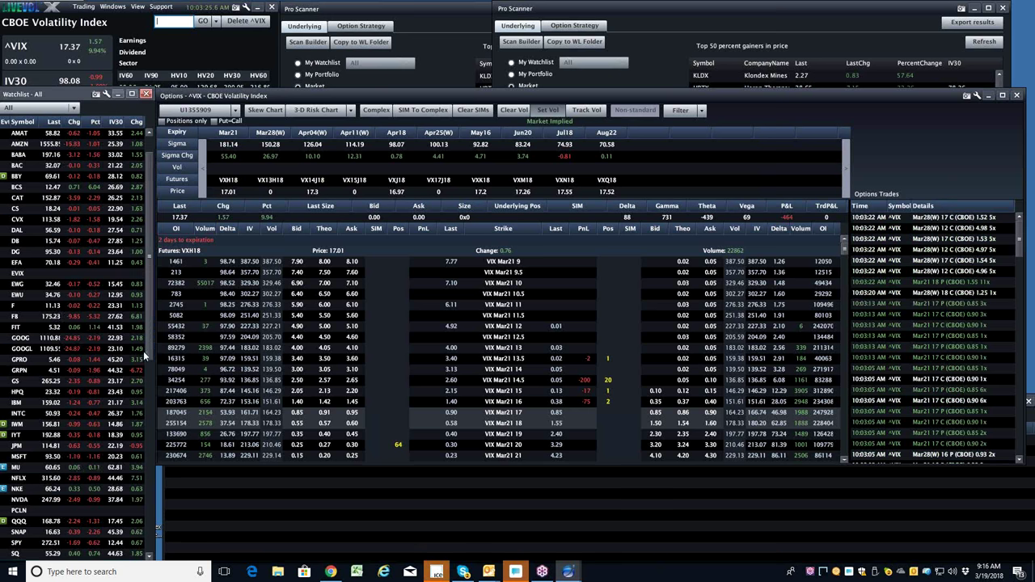
pyautogui.moveTo(148, 322); pyautogui.dragTo(147, 535)
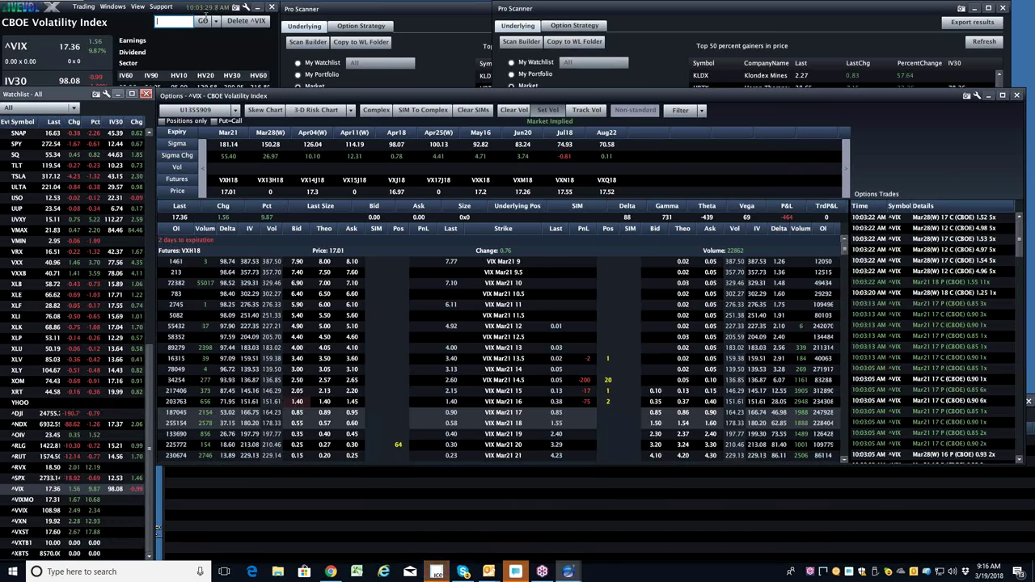
pyautogui.click(184, 25)
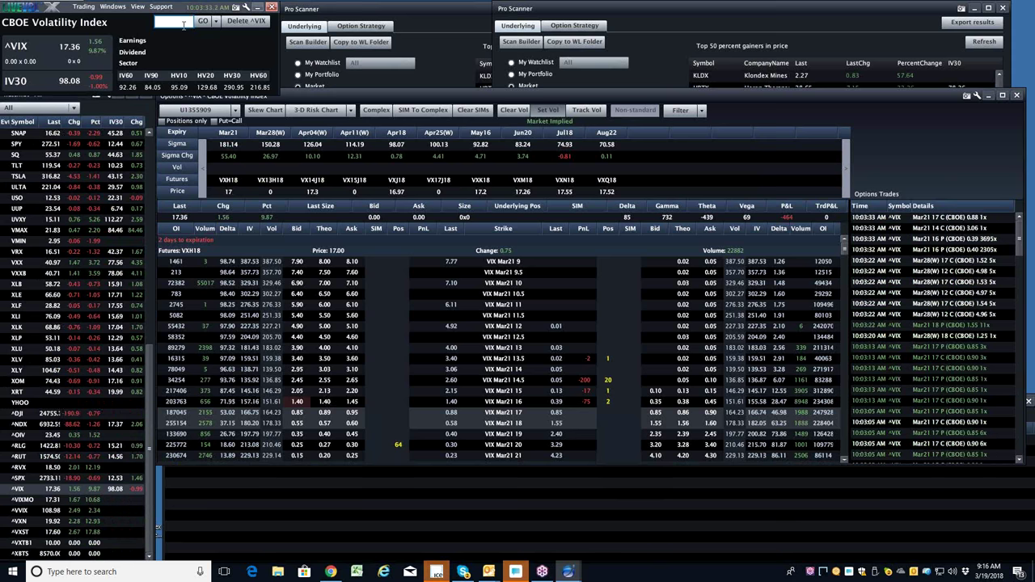
# Step through the TLT, AAPL and AMZN option chains, scrolling the Amazon chain.
pyautogui.write('TLT')
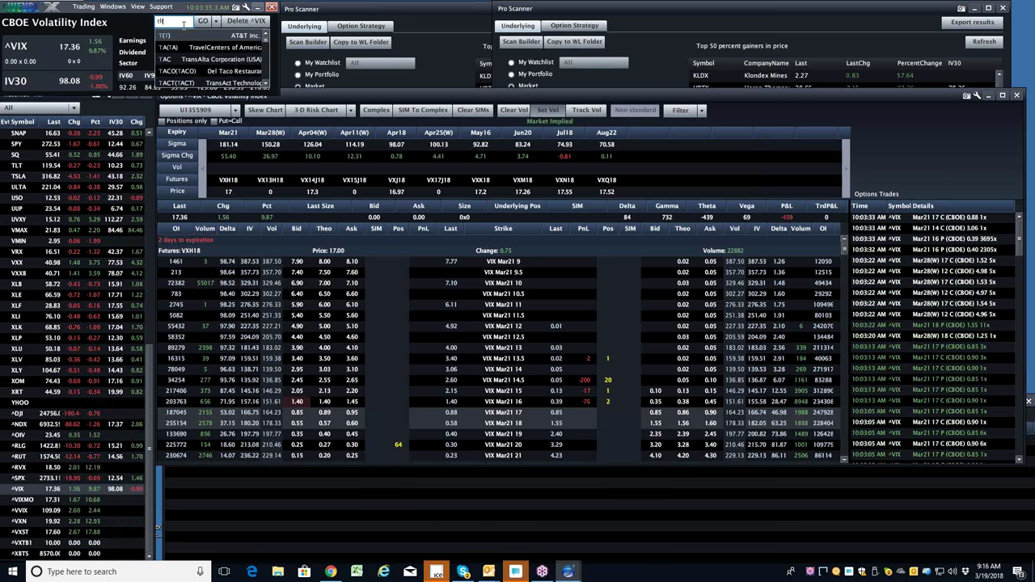
pyautogui.press('Return')
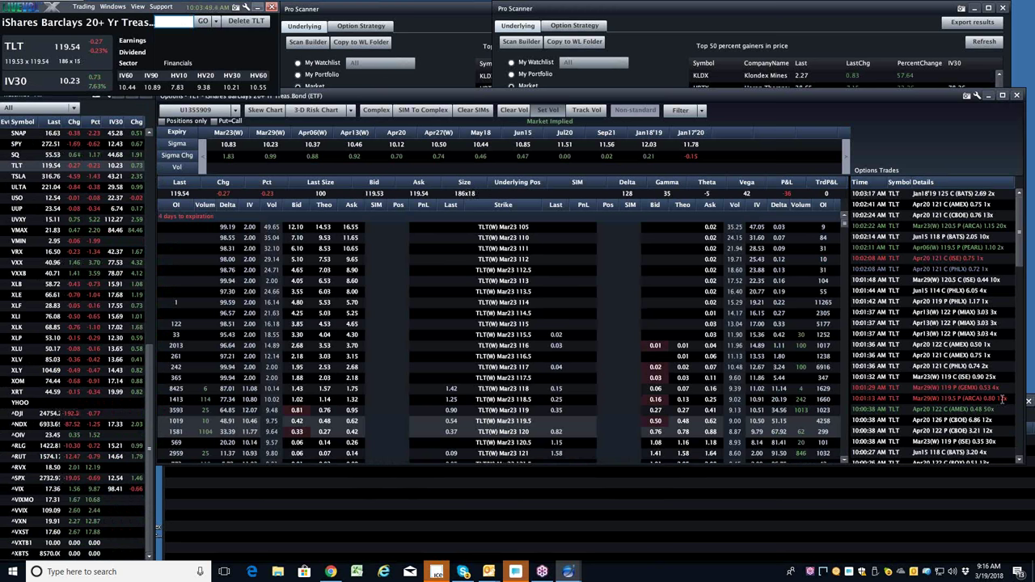
pyautogui.click(151, 142)
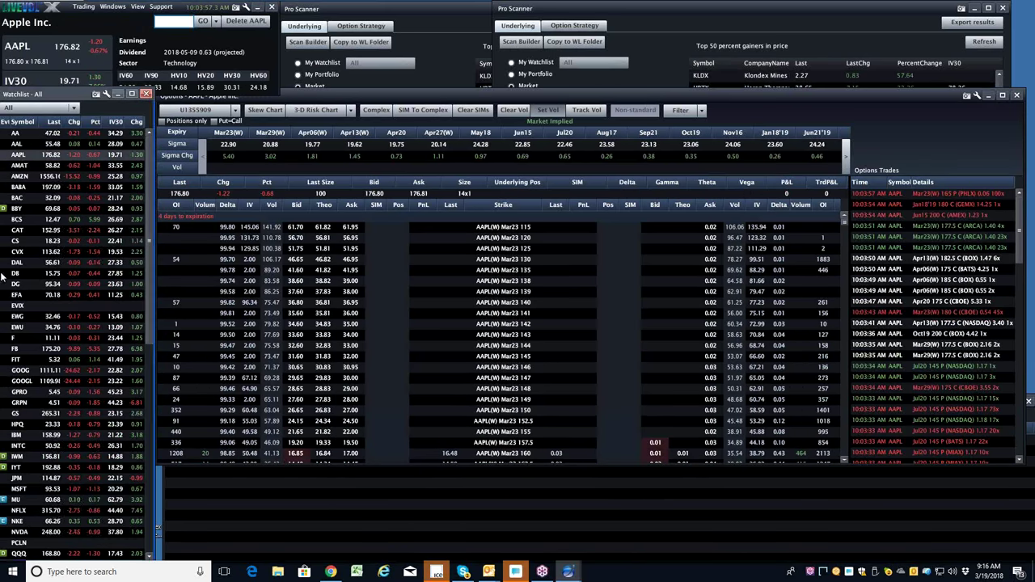
pyautogui.click(17, 177)
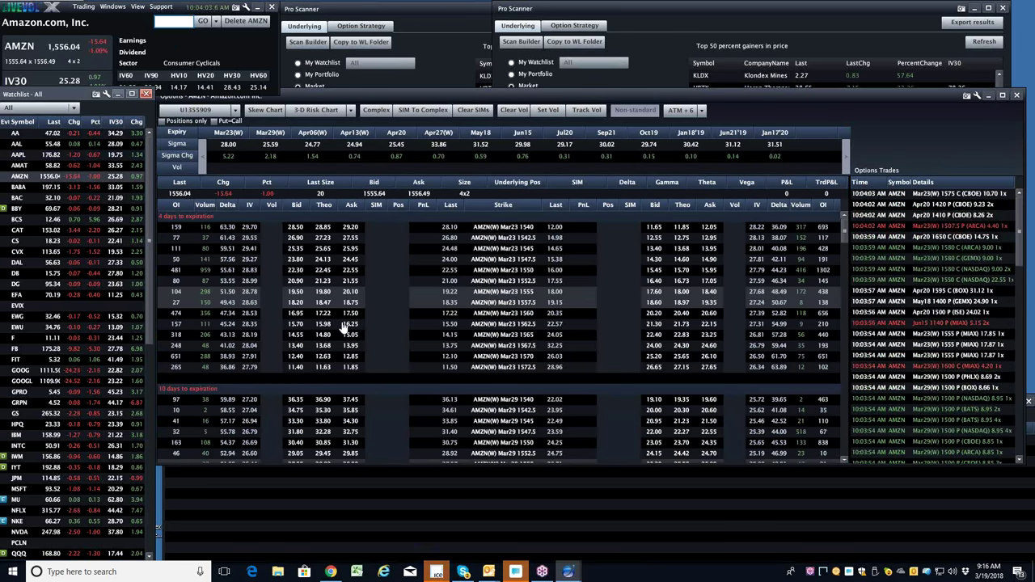
pyautogui.scroll(-1, 344, 326)
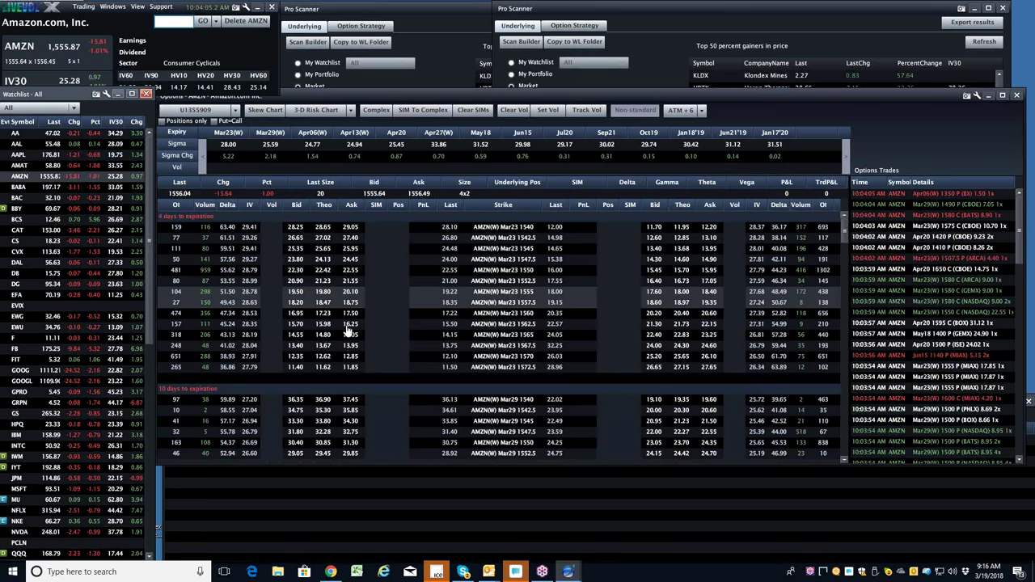
pyautogui.scroll(-1, 352, 334)
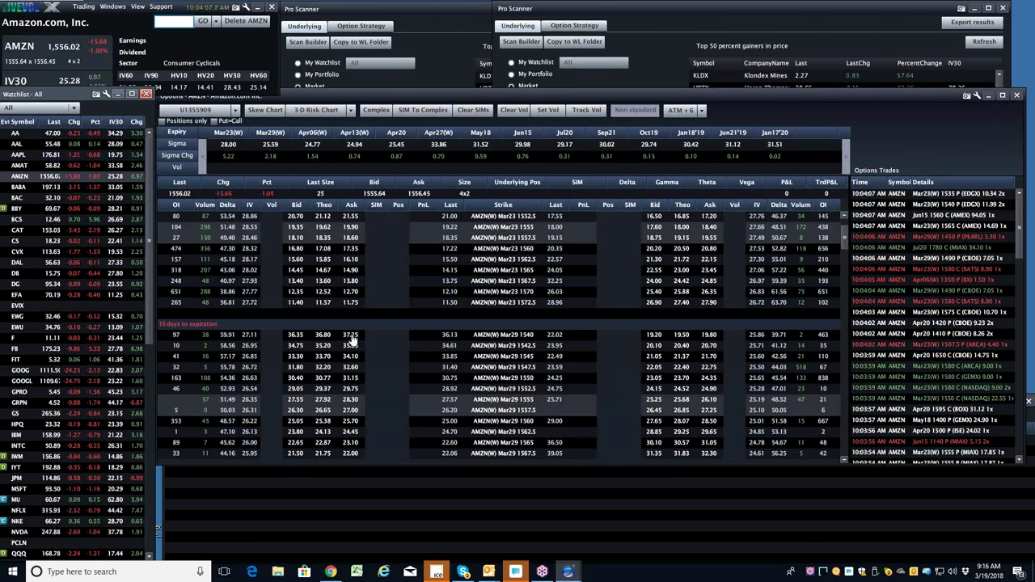
# Try loading SPX and dismiss the unsupported-underlying error.
pyautogui.click(185, 22)
pyautogui.write('SPX')
pyautogui.press('Return')
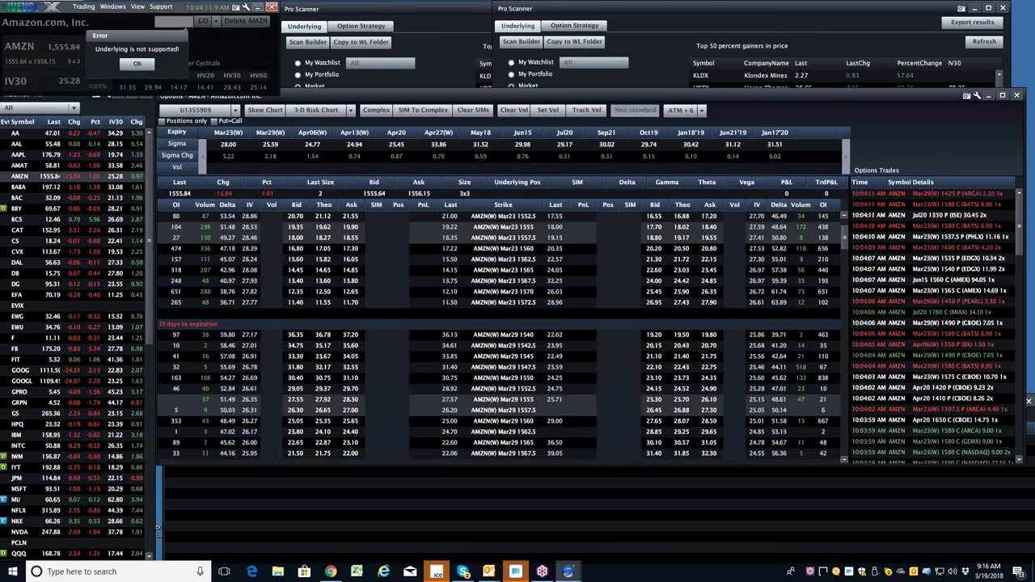
pyautogui.press('Return')
# Load the Tesla (TSLA) option chain, scroll the watchlist, then switch to Twitter (TWTR).
pyautogui.write('TSLA')
pyautogui.press('Return')
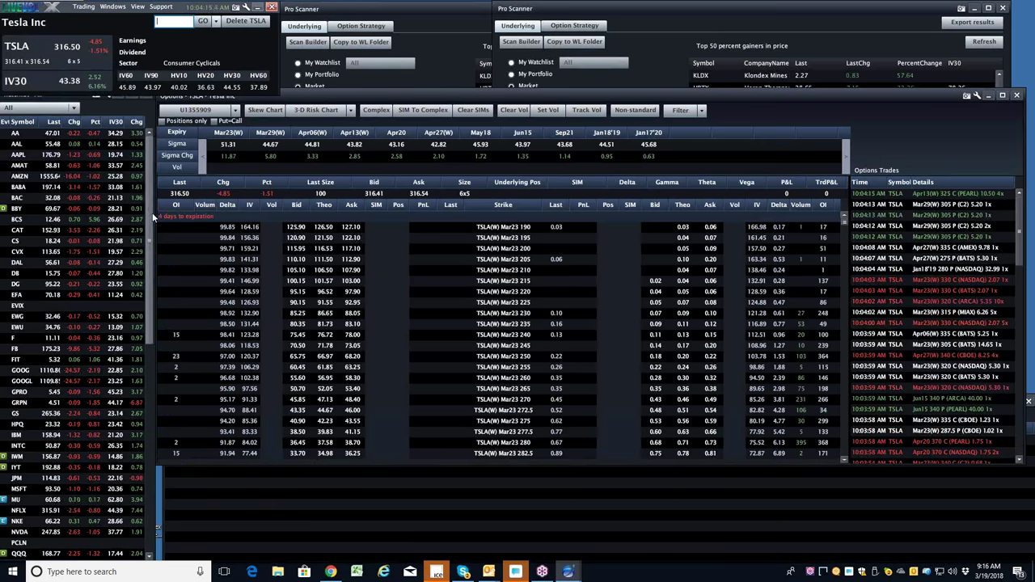
pyautogui.moveTo(150, 207); pyautogui.dragTo(150, 485)
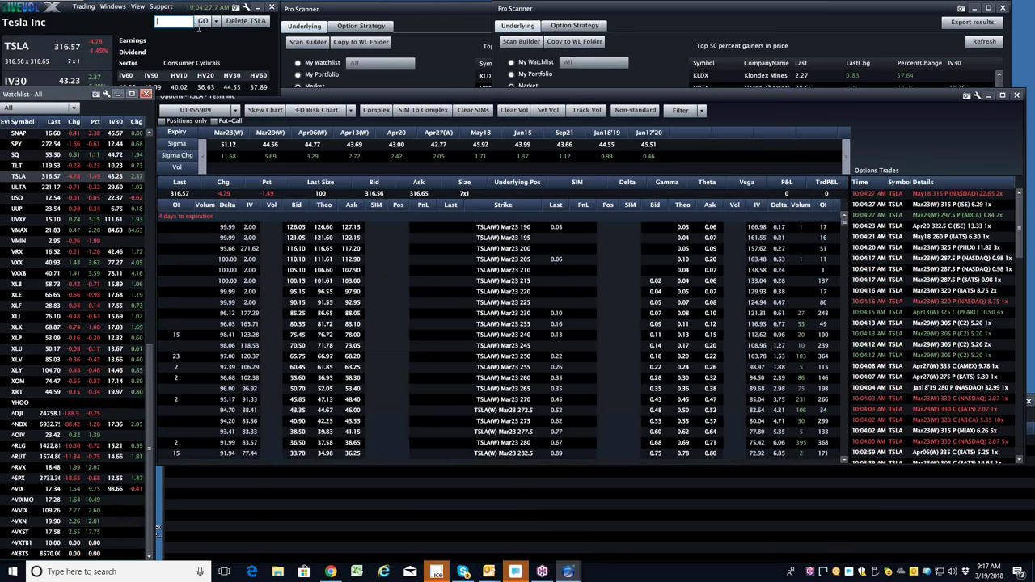
pyautogui.write('twtr')
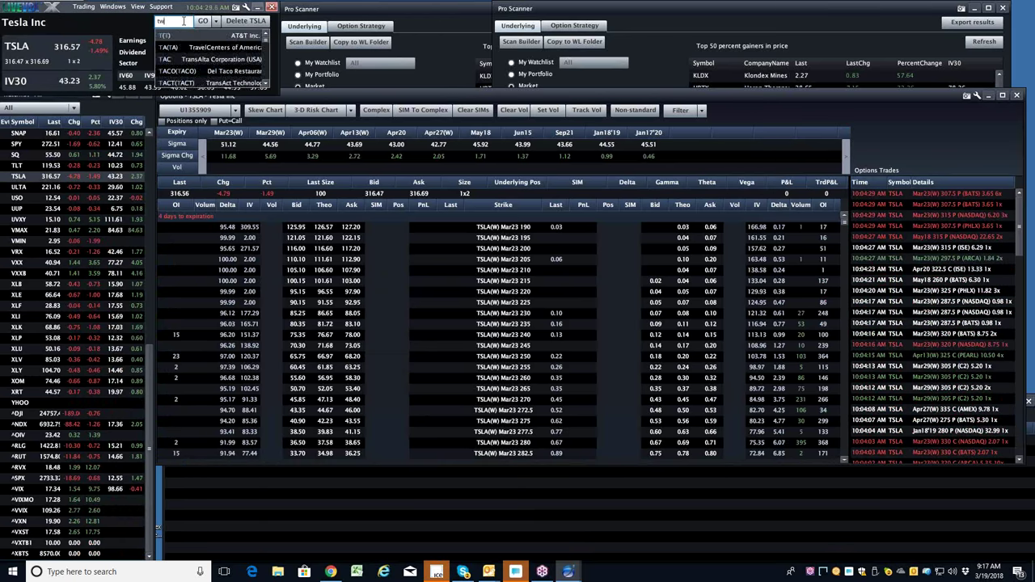
pyautogui.press('Return')
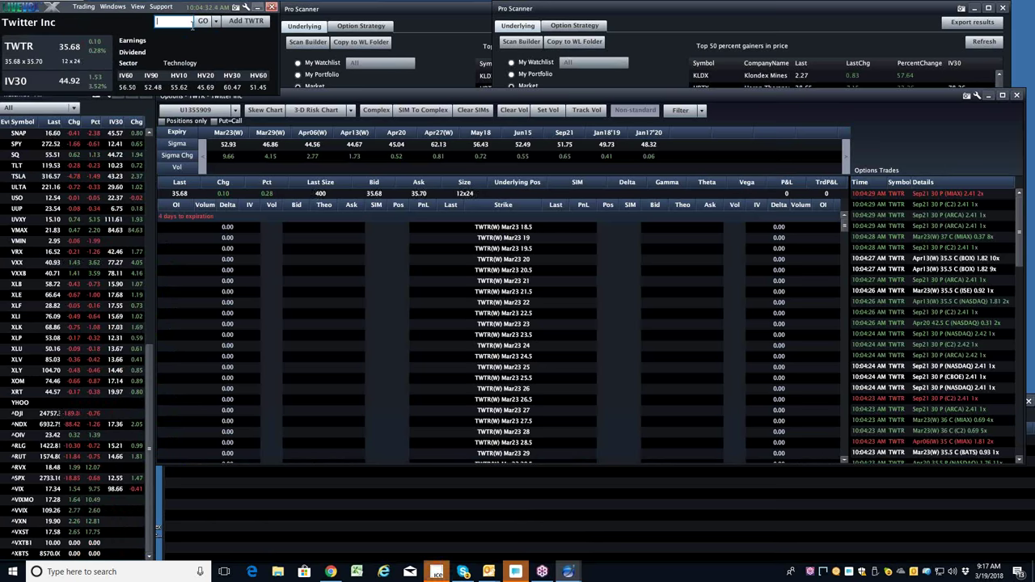